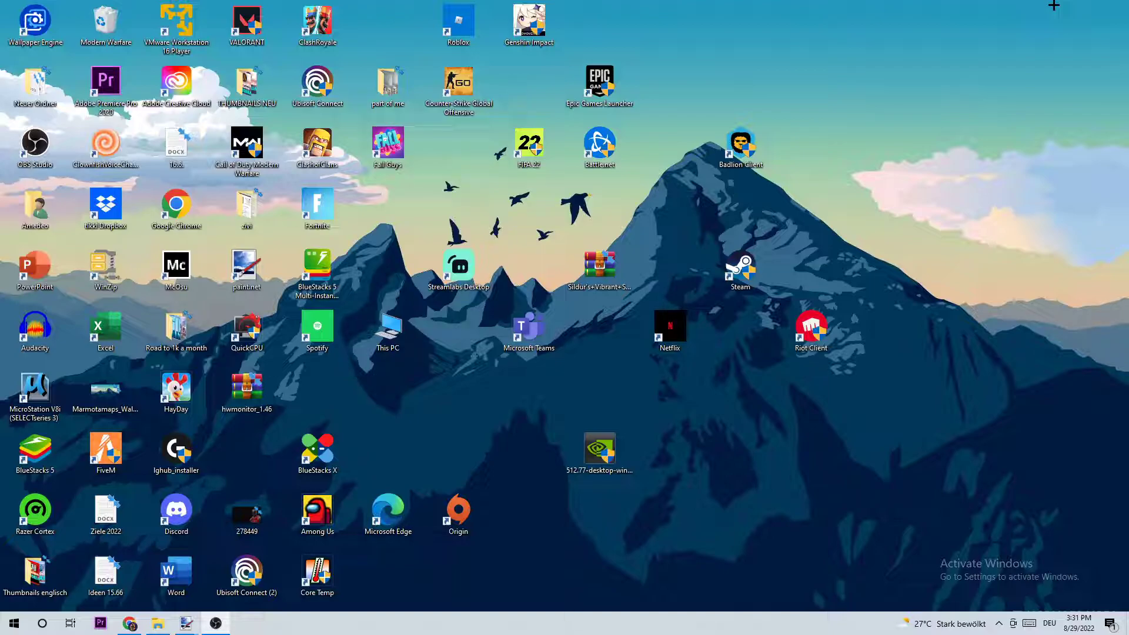
# - Open This PC from the taskbar and show its context menu in the navigation pane
pyautogui.rightClick(1053, 42)
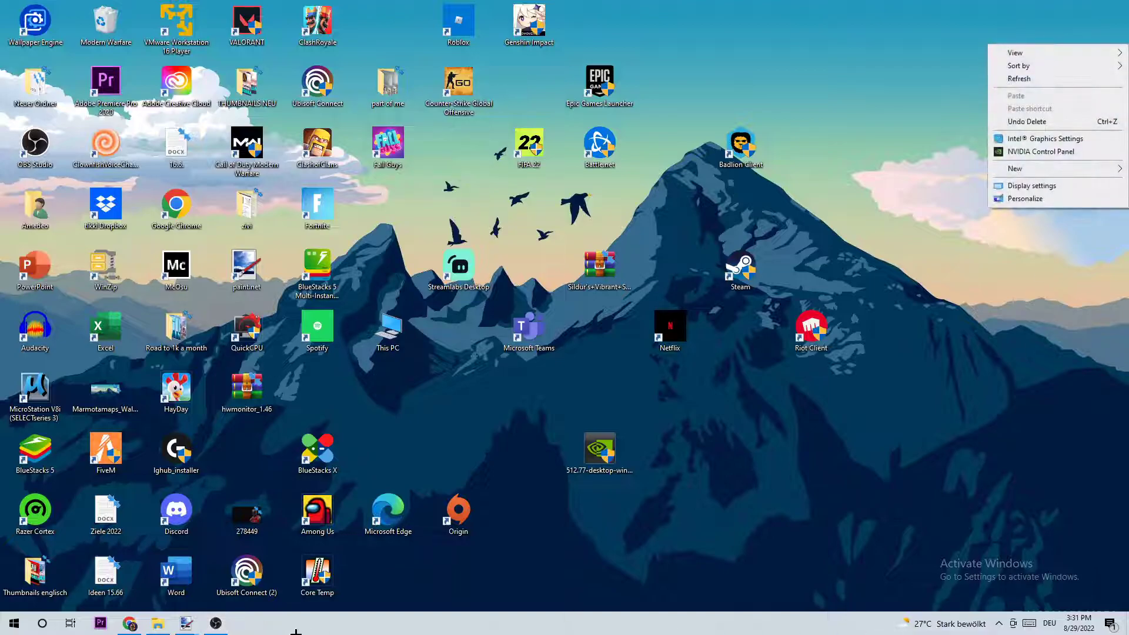
pyautogui.click(158, 624)
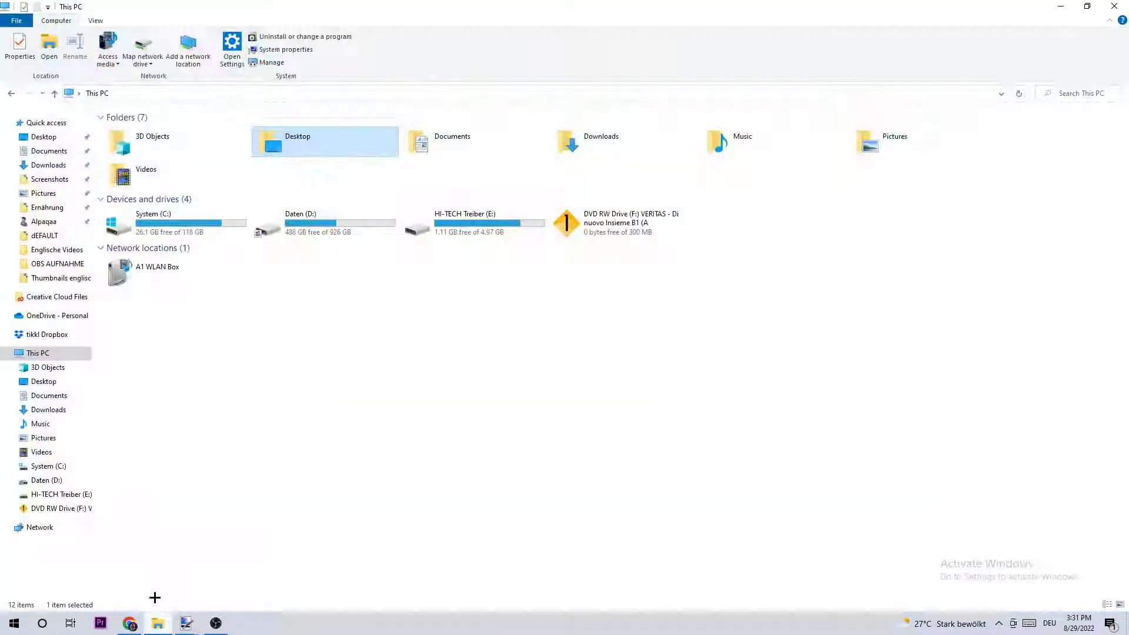
pyautogui.rightClick(59, 355)
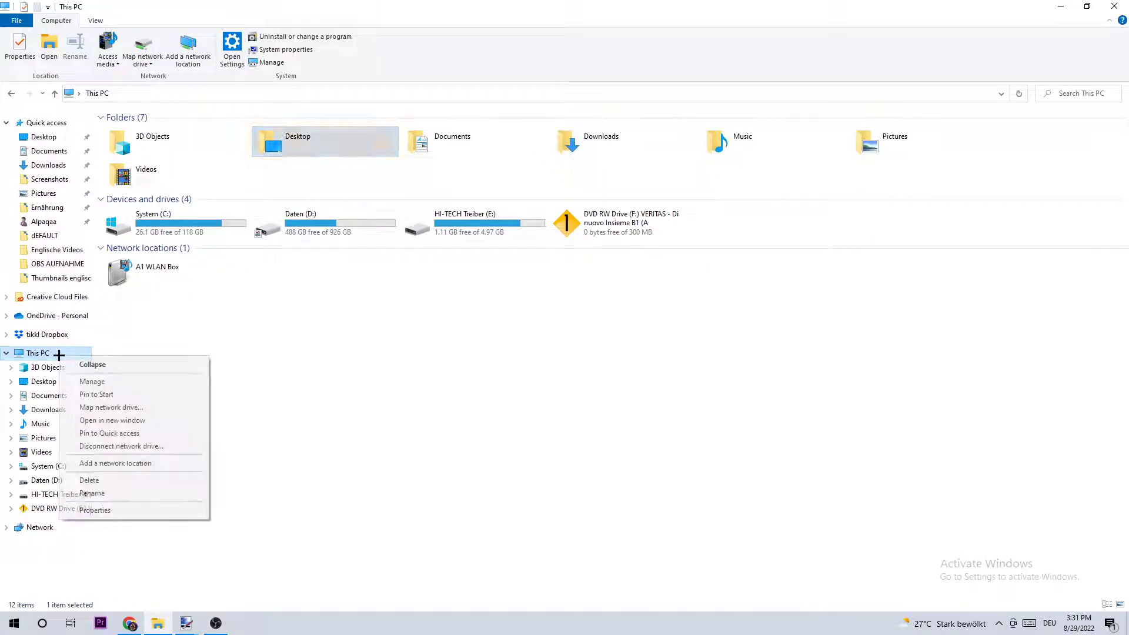
# - Open This PC's properties and review Performance Options Visual Effects, closing both dialogs unchanged
pyautogui.click(109, 512)
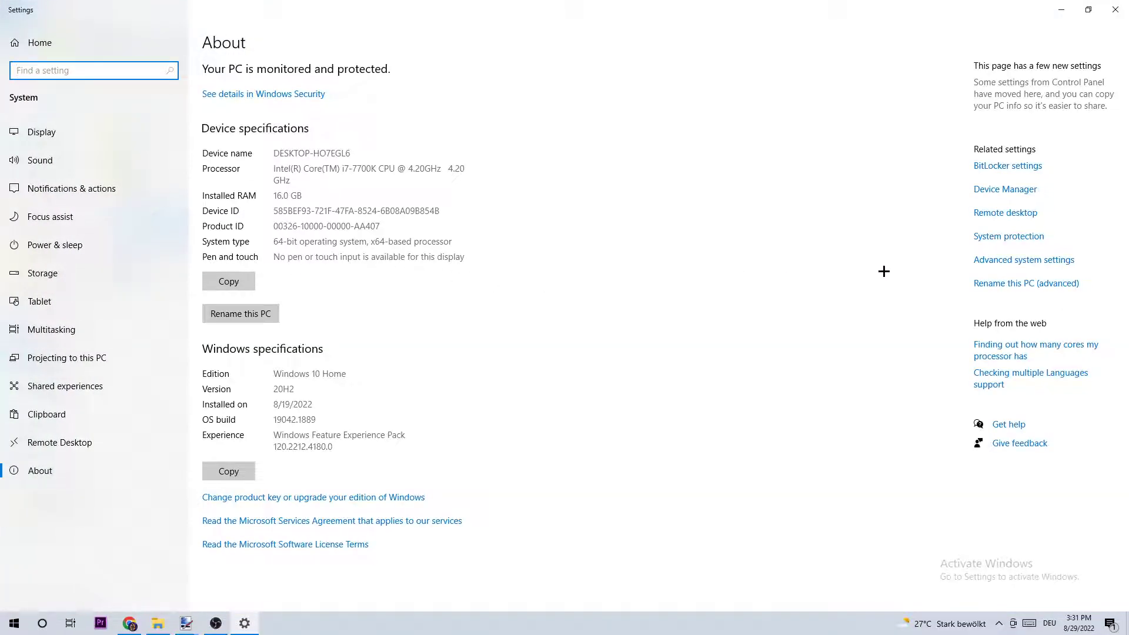
pyautogui.click(1054, 265)
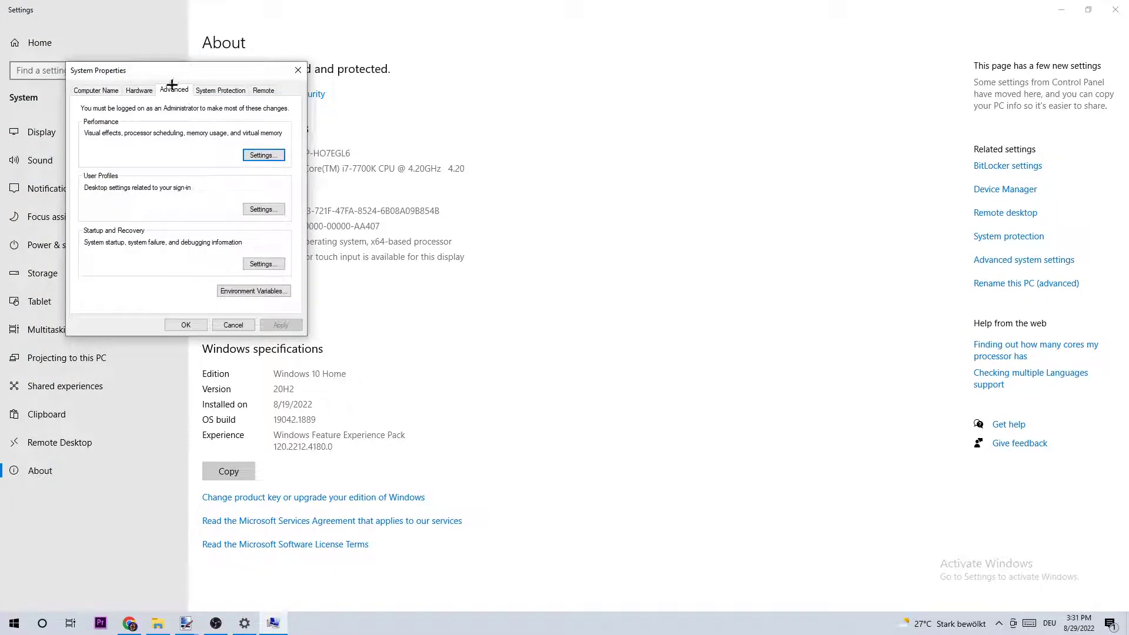
pyautogui.click(247, 153)
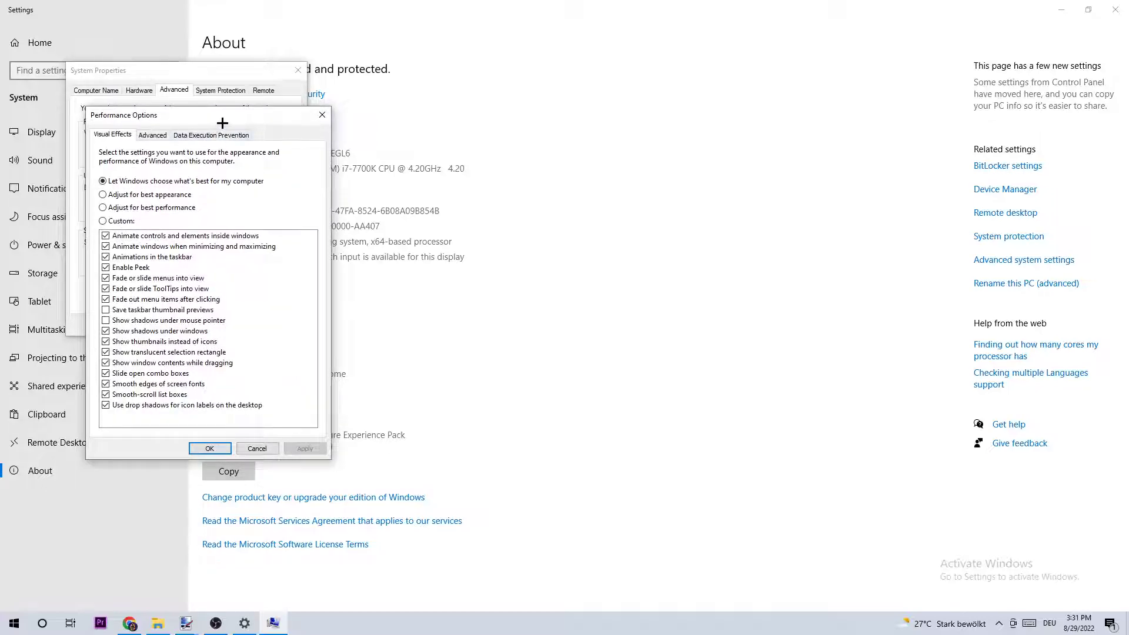
pyautogui.moveTo(222, 123); pyautogui.dragTo(570, 100)
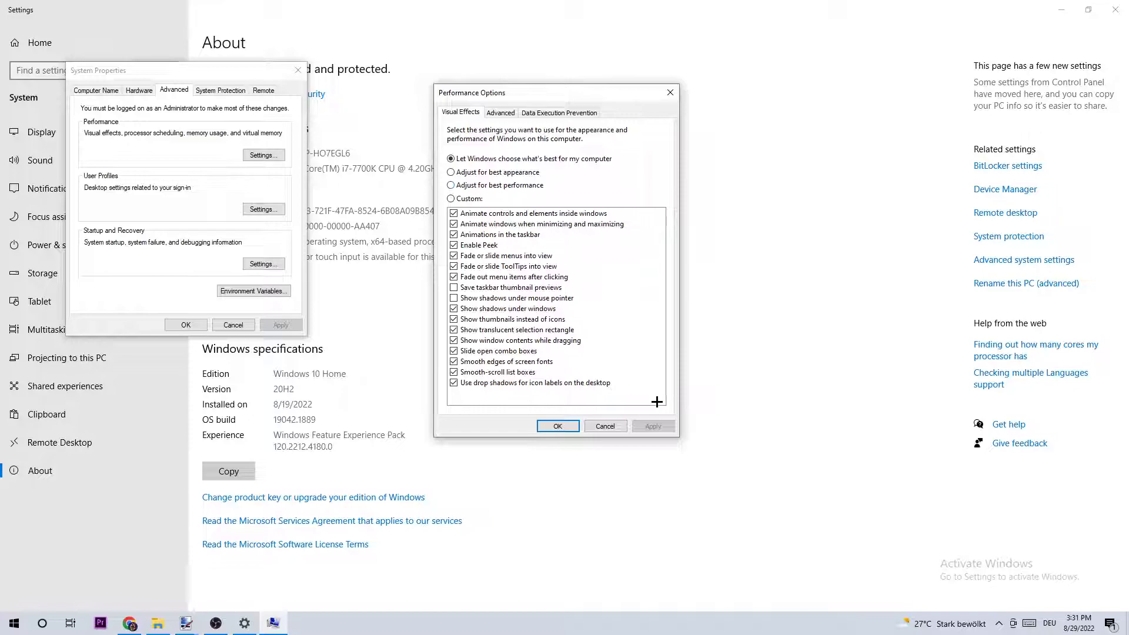
pyautogui.click(669, 92)
pyautogui.click(297, 70)
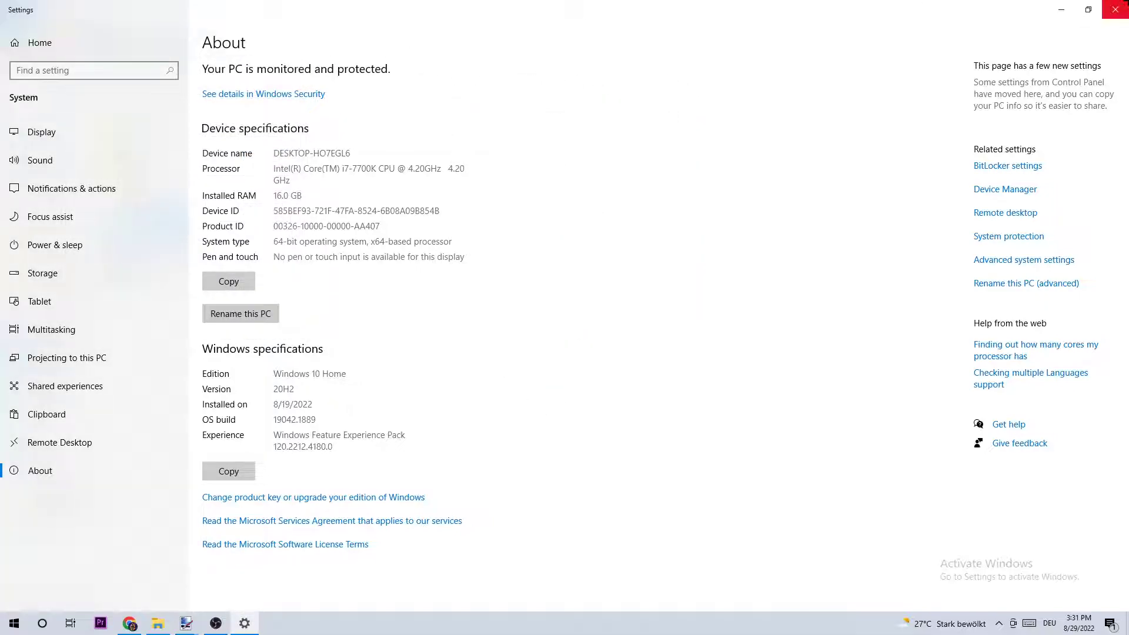
# - Close Settings and the This PC window, then reopen Settings from the Start menu
pyautogui.click(1116, 10)
pyautogui.click(1116, 9)
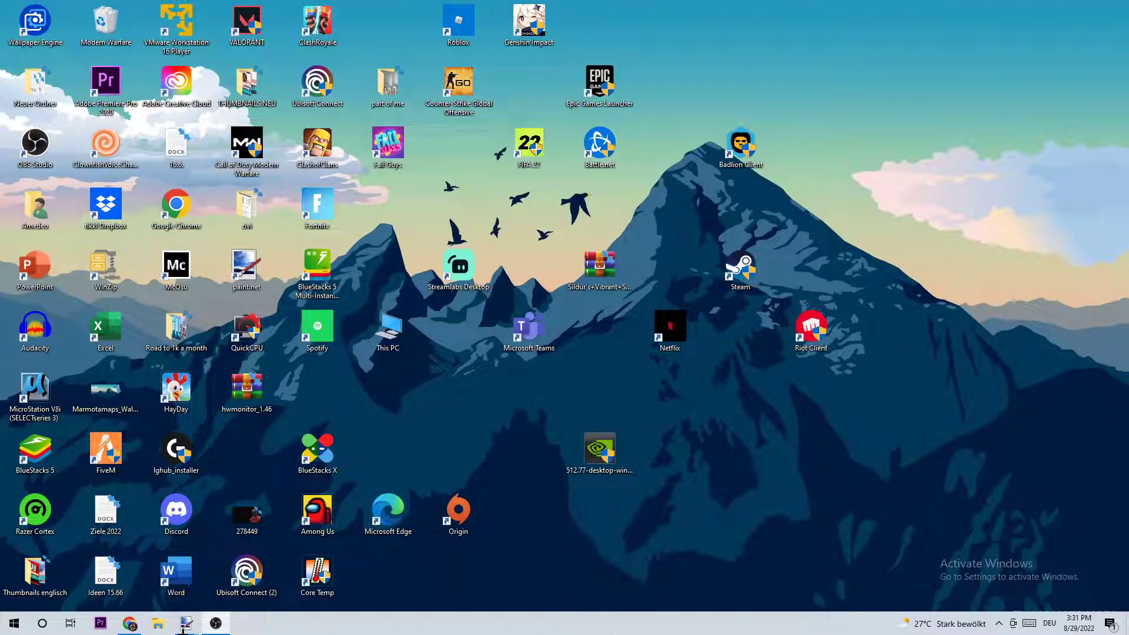
pyautogui.click(14, 624)
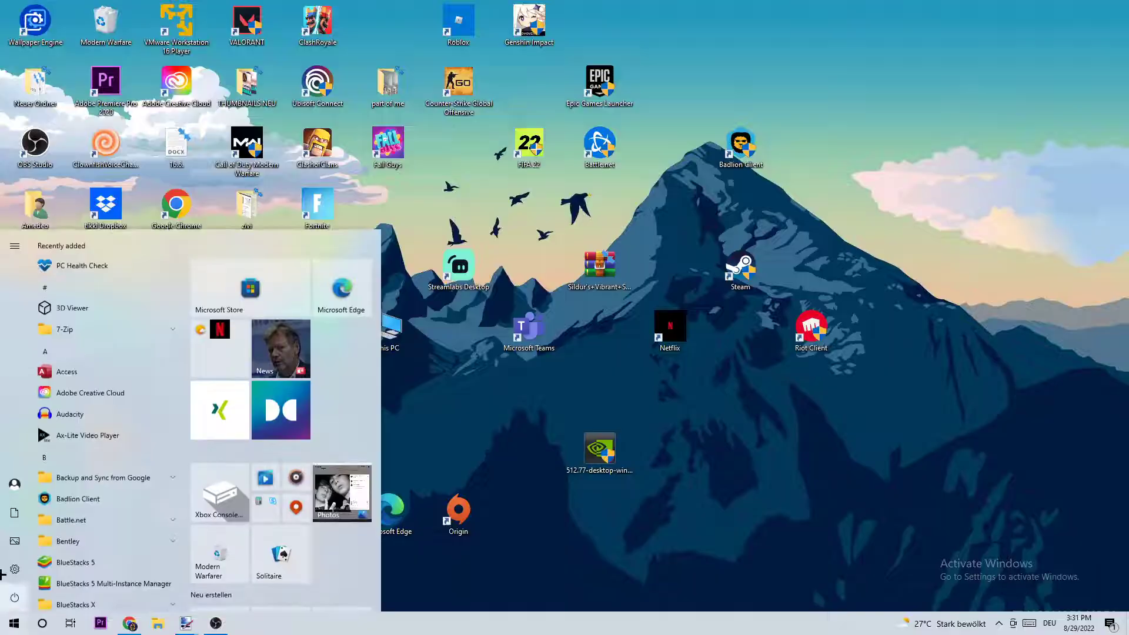
pyautogui.click(15, 570)
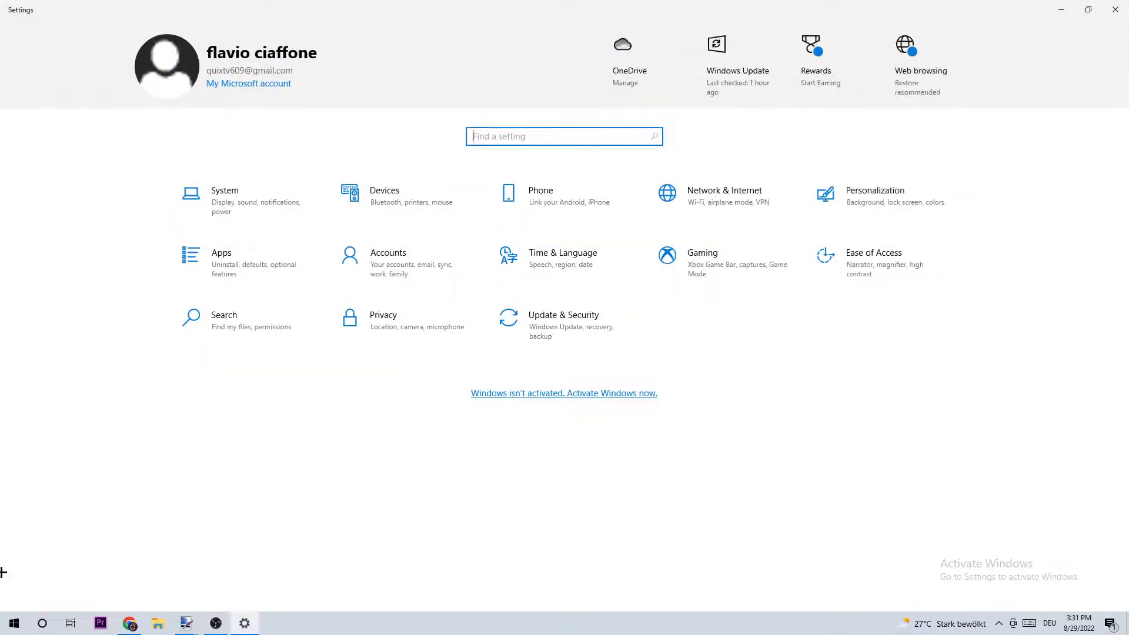
# - Go to System, then Notifications & actions, where app and sender notifications are Off
pyautogui.click(247, 214)
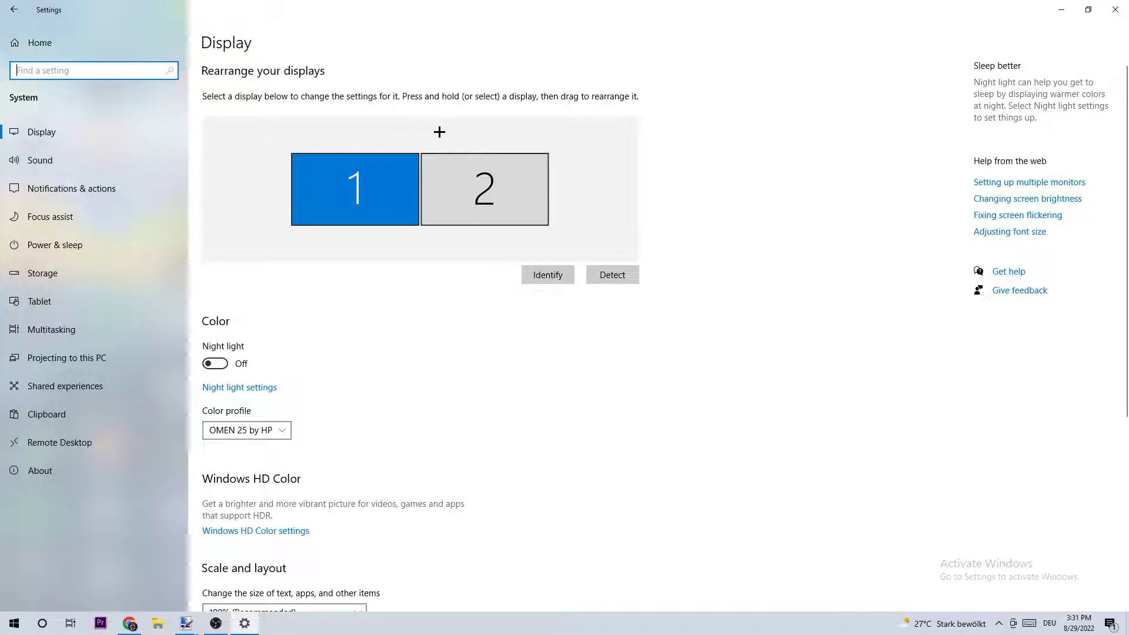
pyautogui.scroll(-5, 440, 132)
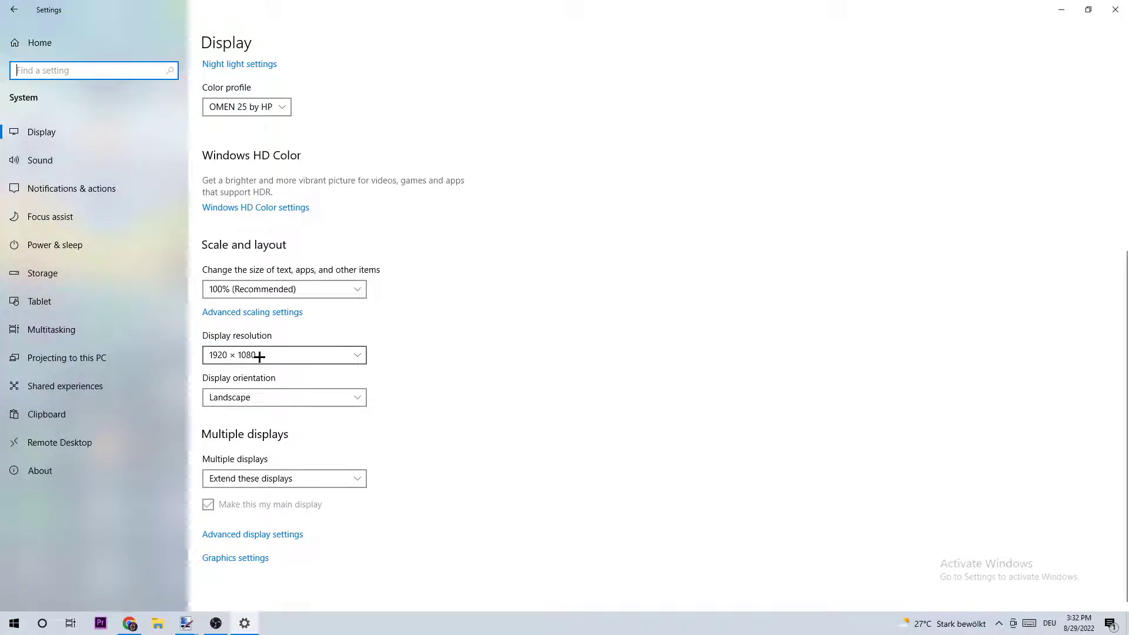
pyautogui.click(87, 189)
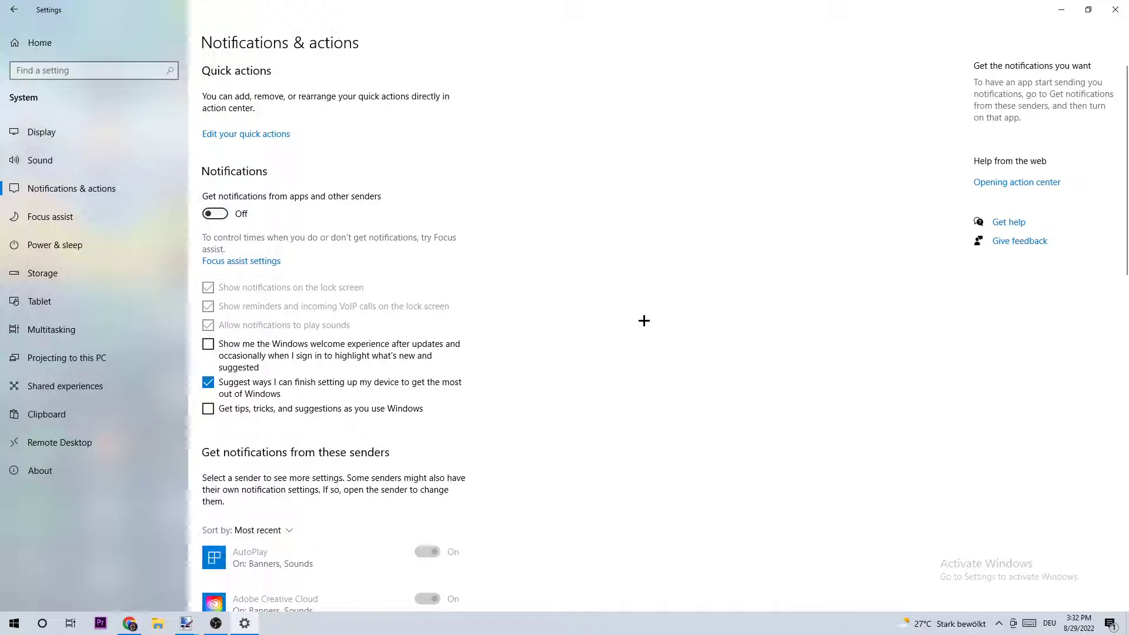
# - Open Power & sleep and its Additional power settings in Control Panel Power Options
pyautogui.click(62, 239)
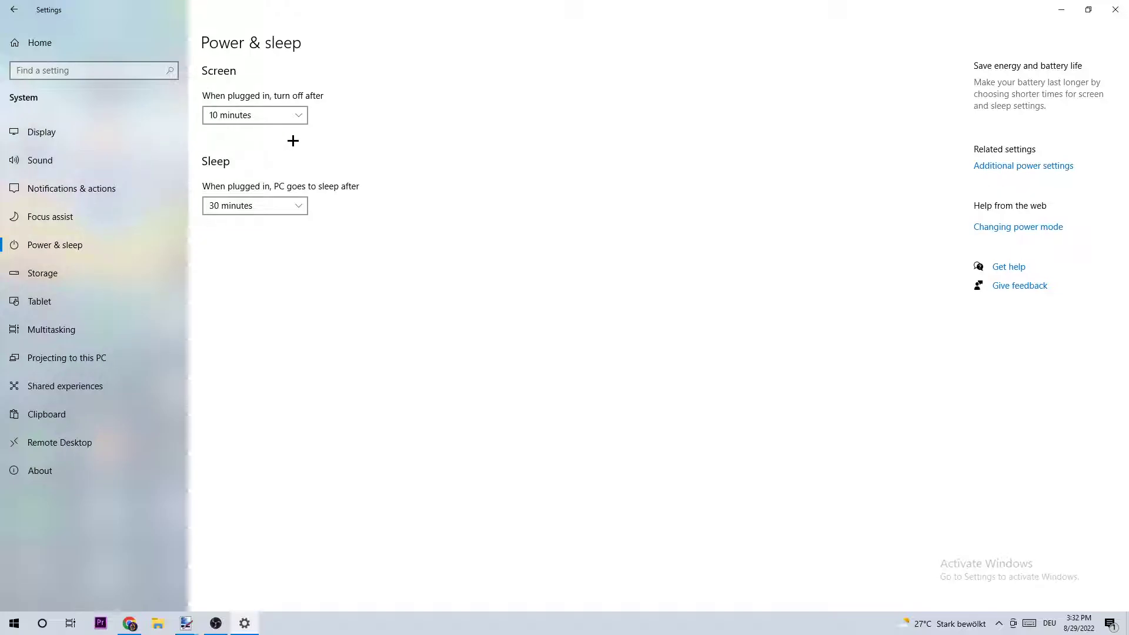
pyautogui.click(989, 167)
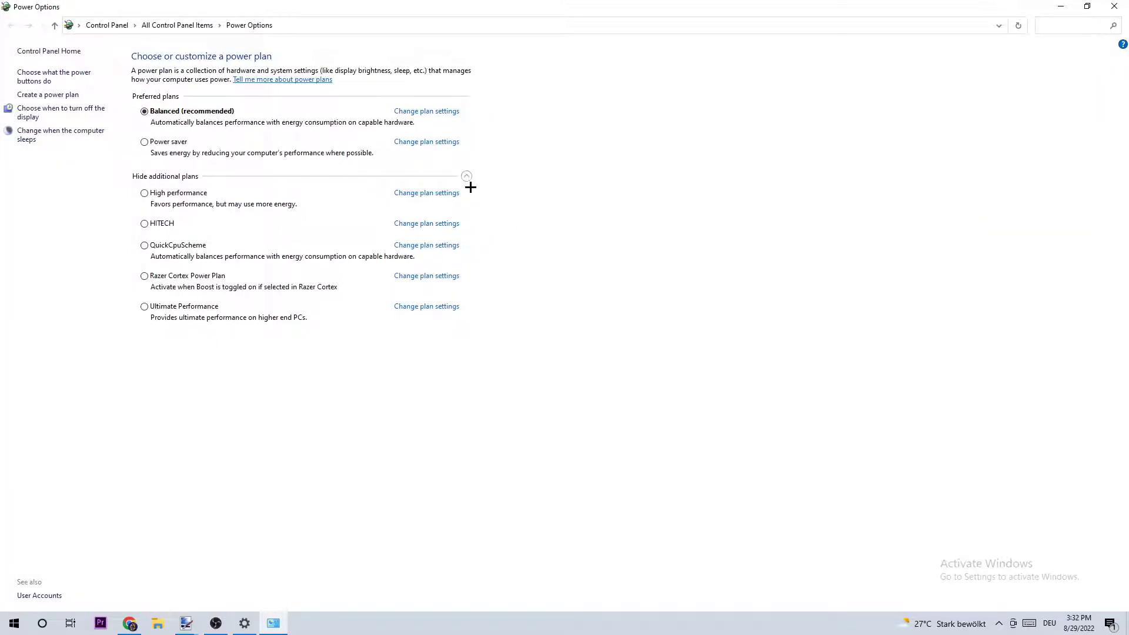
# - Collapse and re-expand the additional power plans, then close Power Options
pyautogui.click(467, 177)
pyautogui.click(467, 177)
pyautogui.click(1115, 6)
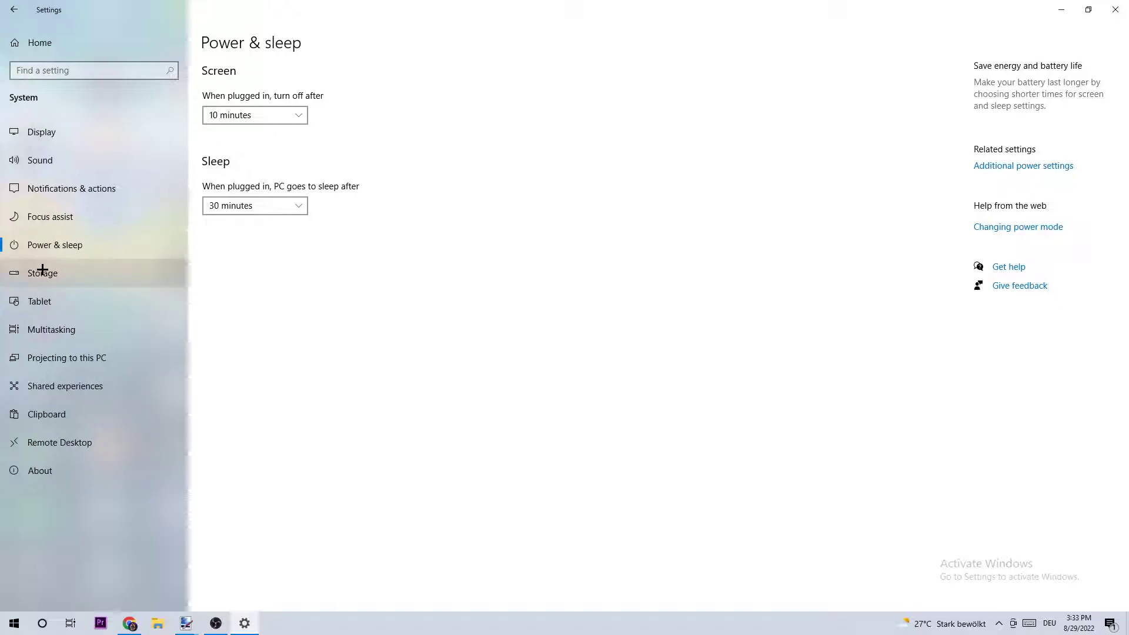
# - Open Storage > Configure Storage Sense and keep it running every week
pyautogui.click(42, 270)
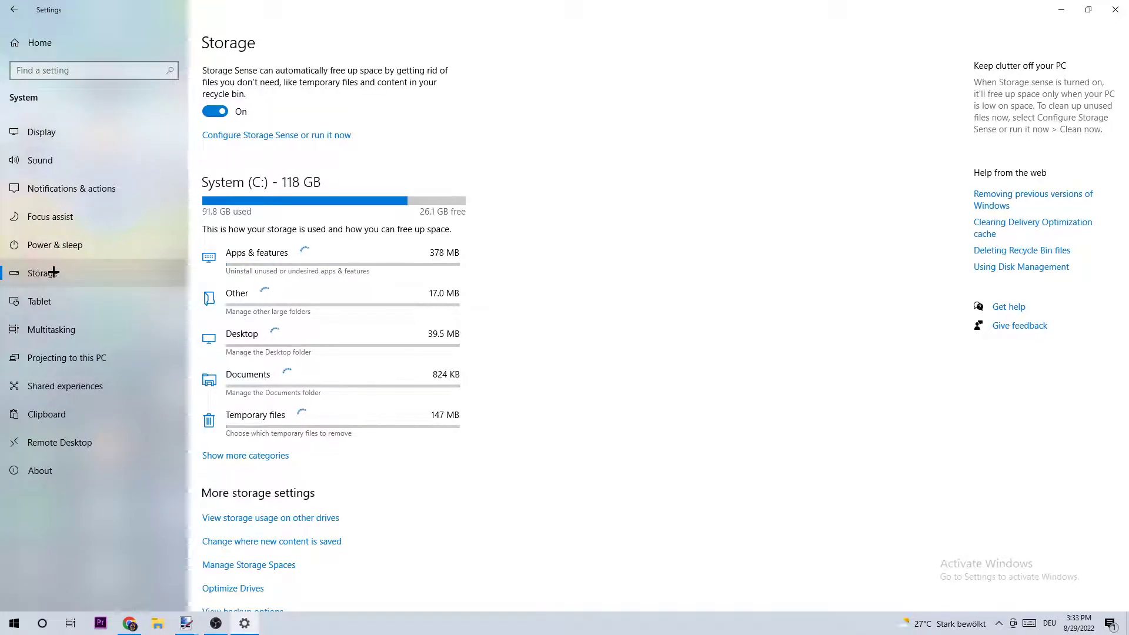
pyautogui.click(250, 137)
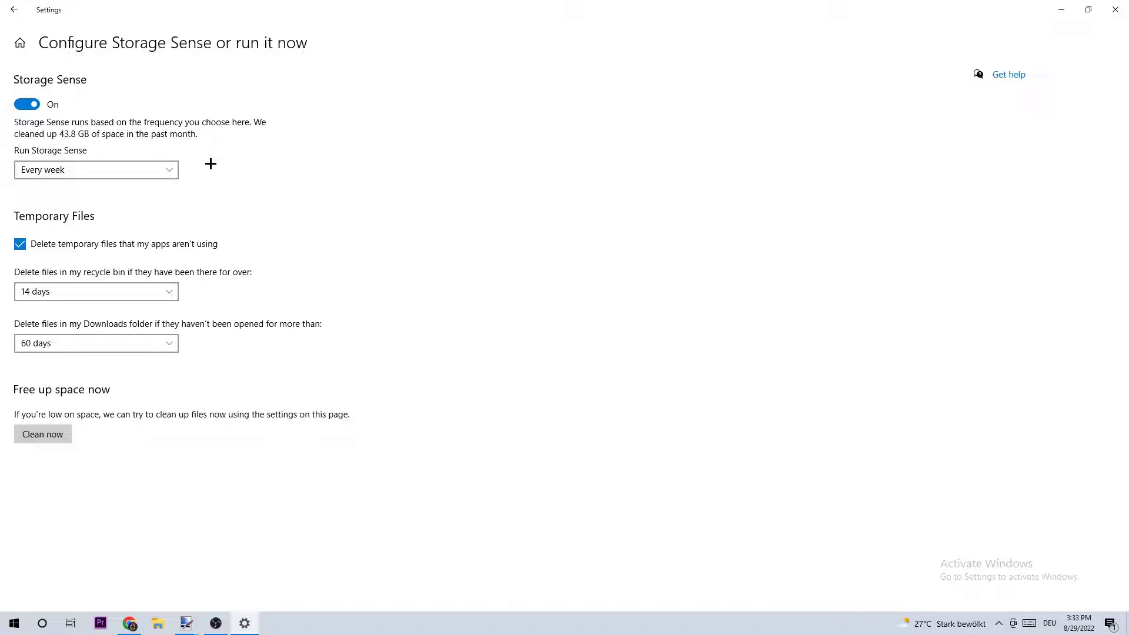
pyautogui.click(140, 169)
pyautogui.click(164, 167)
pyautogui.click(3, 9)
# - Check Gaming shows Xbox Game Bar Off and Captures has background recording Off
pyautogui.click(4, 10)
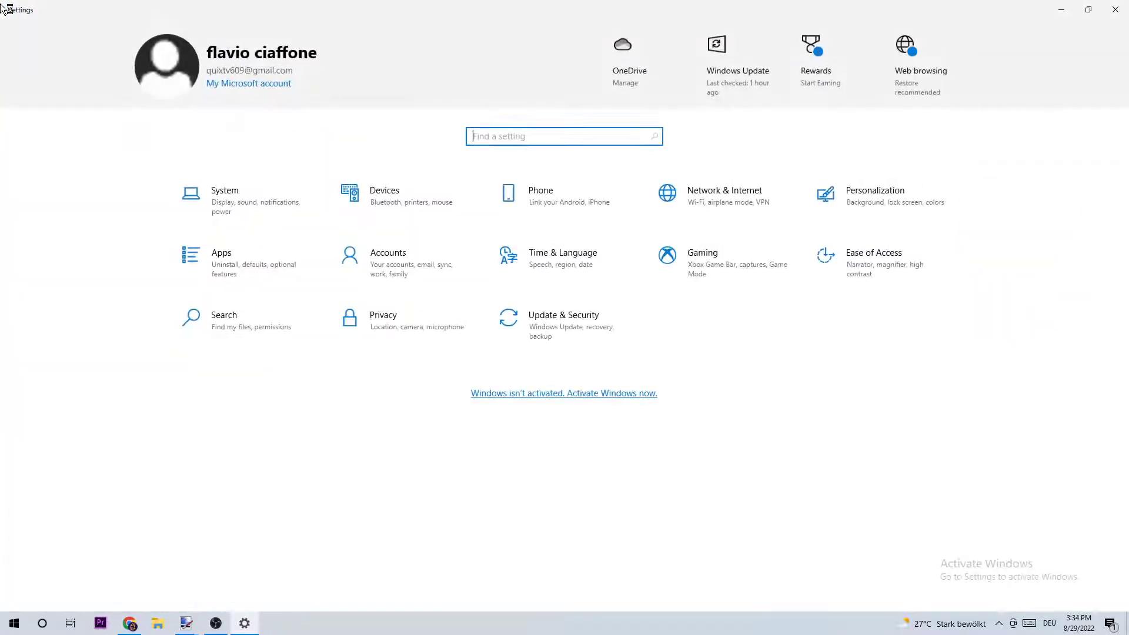
pyautogui.click(713, 268)
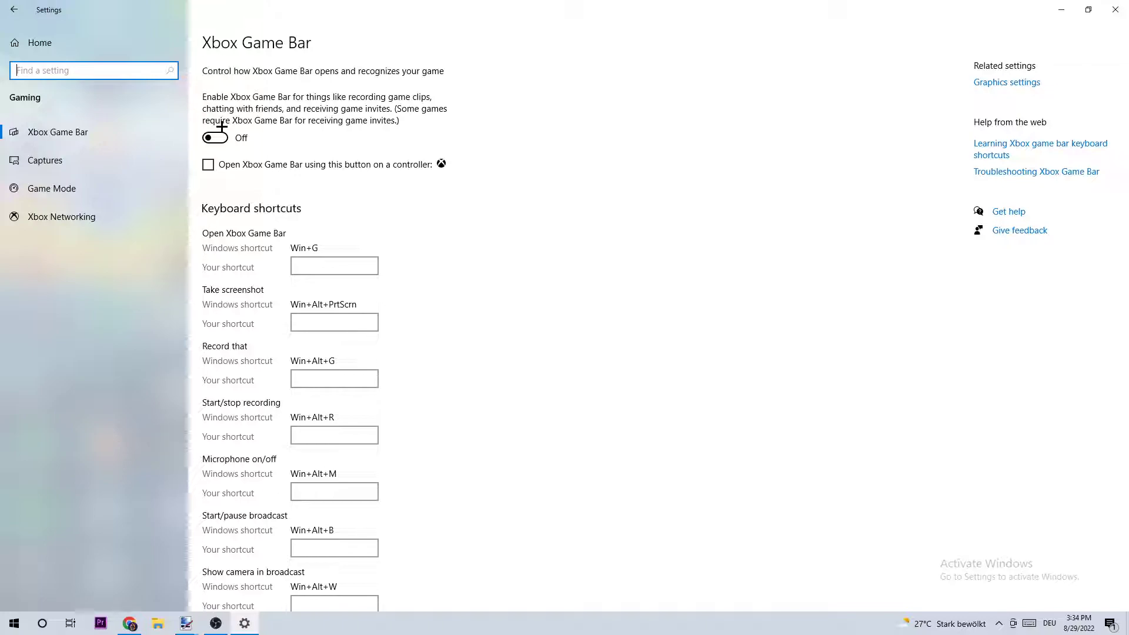
pyautogui.click(60, 167)
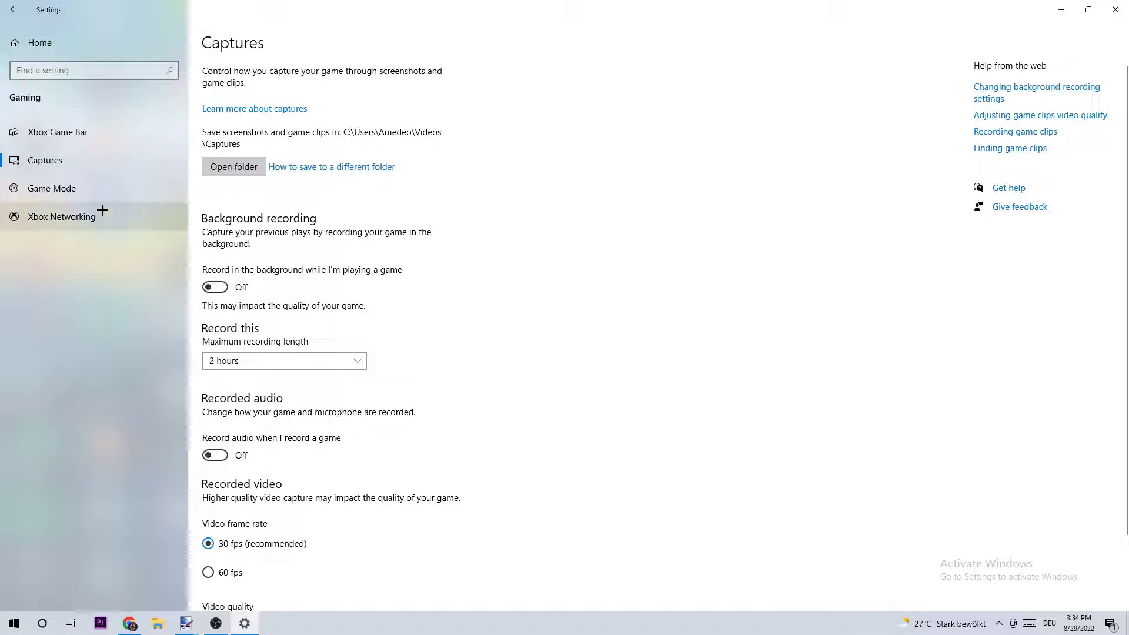
# - Open the Game Mode page to verify its toggle is On, then go back home
pyautogui.click(50, 187)
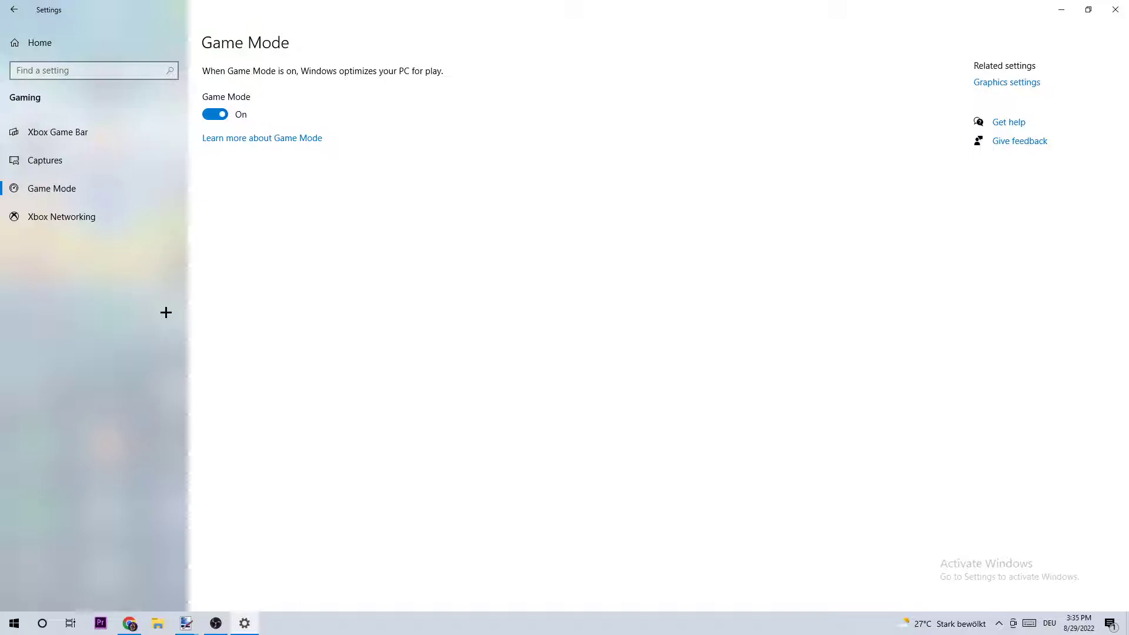
pyautogui.click(12, 9)
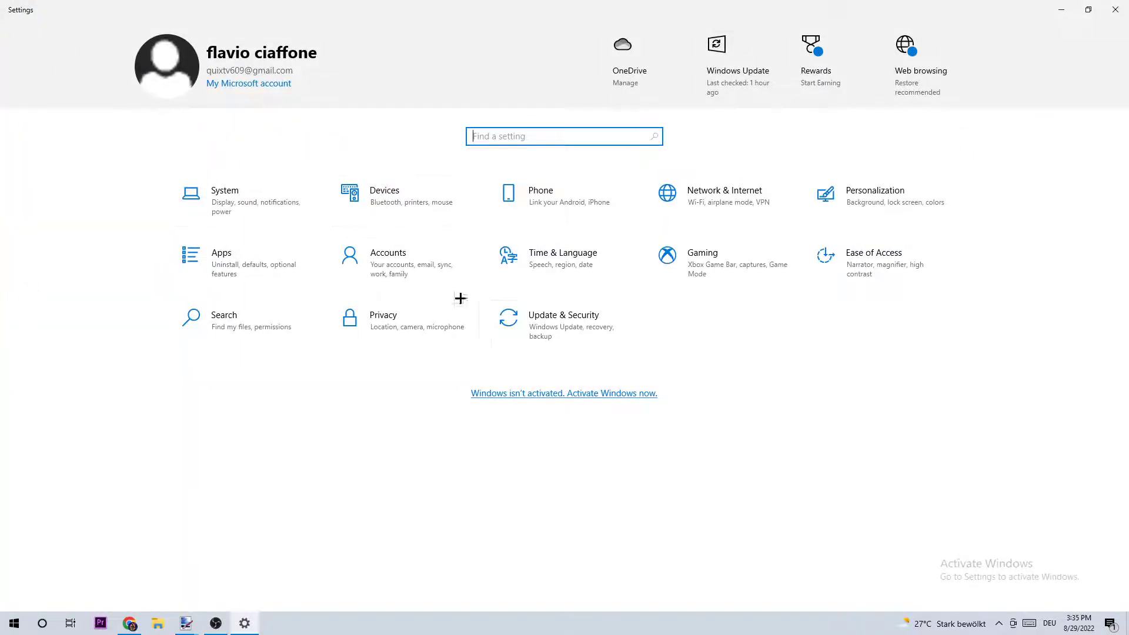
# - Check Update & Security reports Windows up to date, then close Settings
pyautogui.click(530, 329)
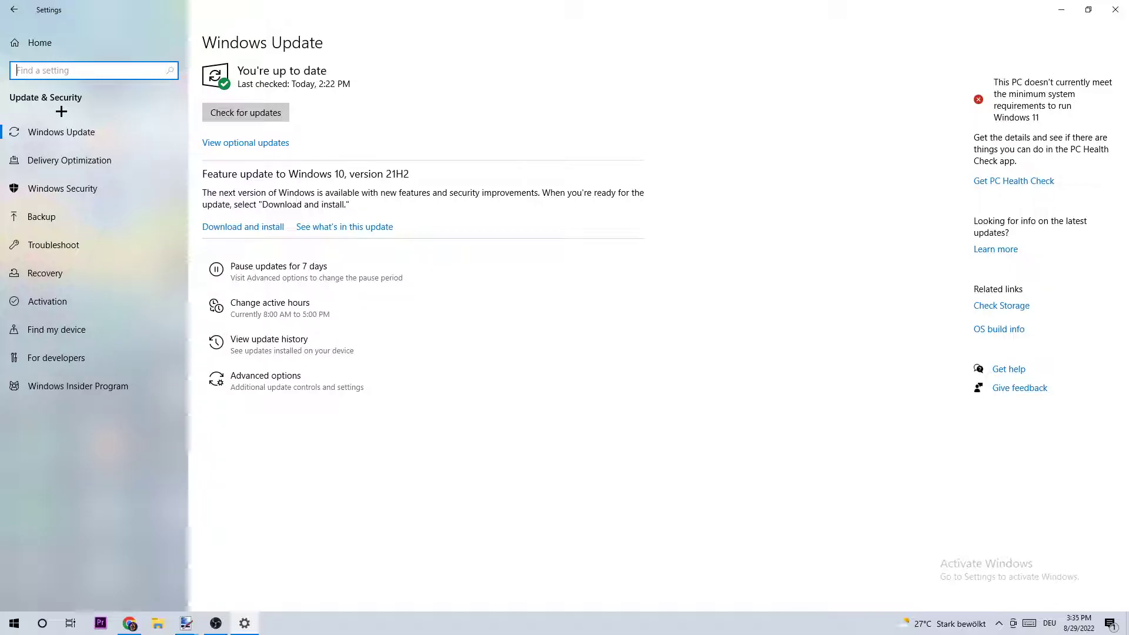
pyautogui.click(1115, 9)
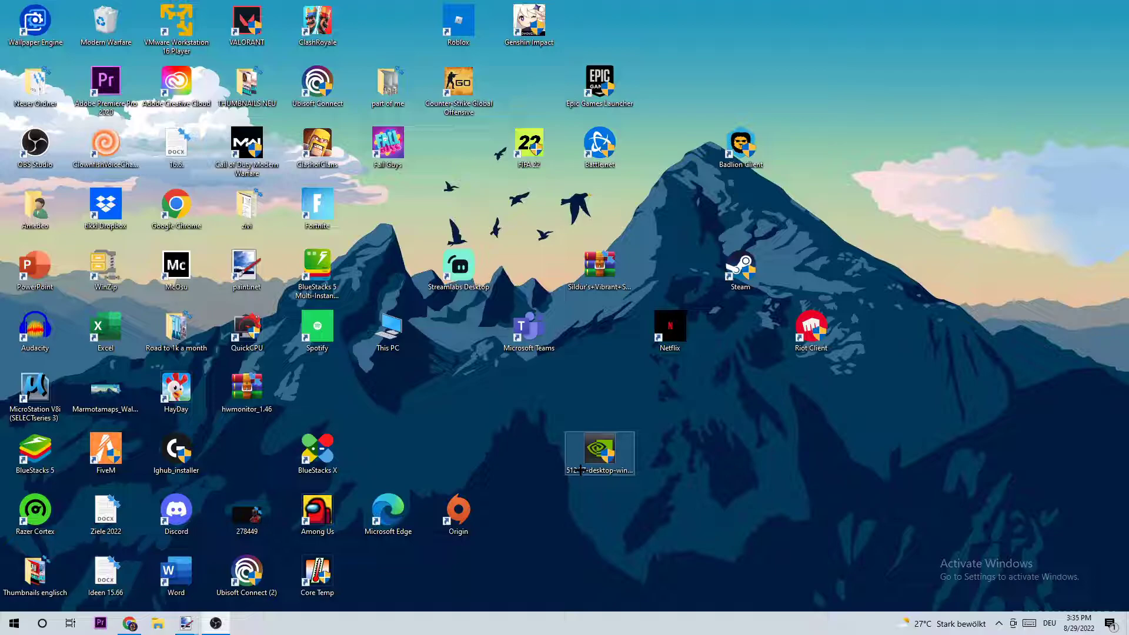
# - Open Task Manager maximized, sort processes by CPU then GPU (OBS Studio tops), then close it
pyautogui.click(437, 379)
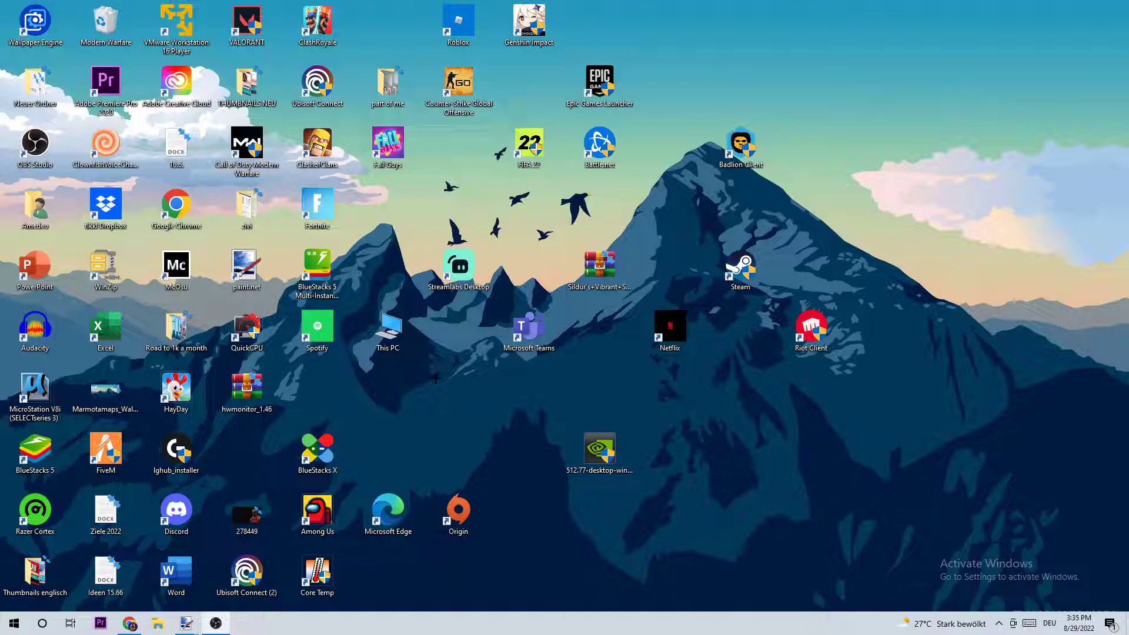
pyautogui.rightClick(420, 632)
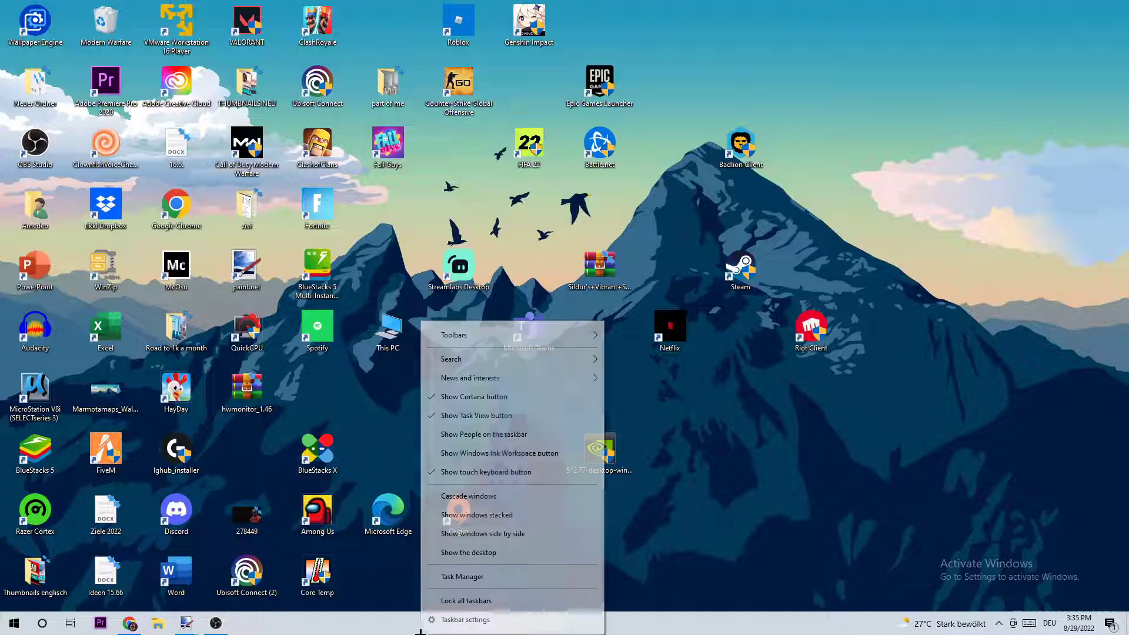
pyautogui.click(460, 578)
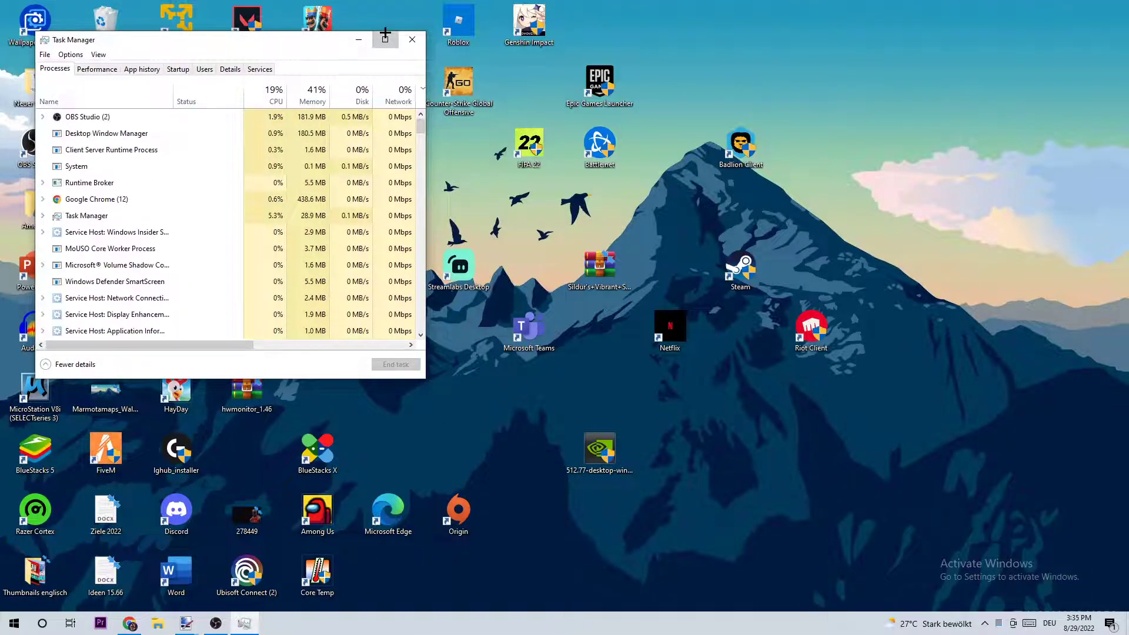
pyautogui.click(385, 38)
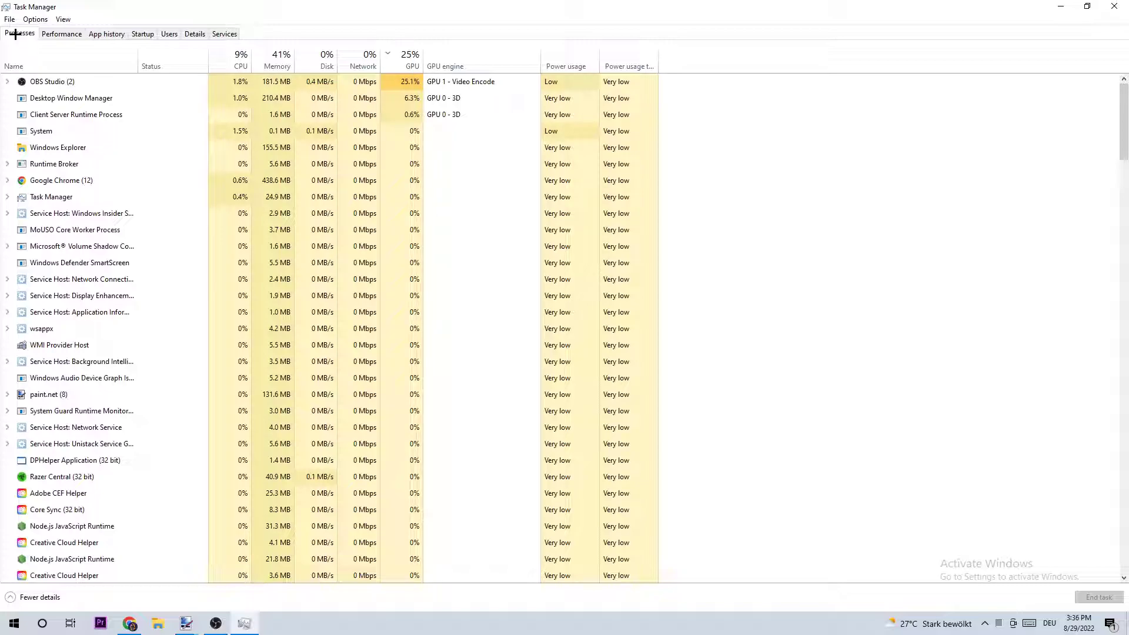
pyautogui.click(233, 60)
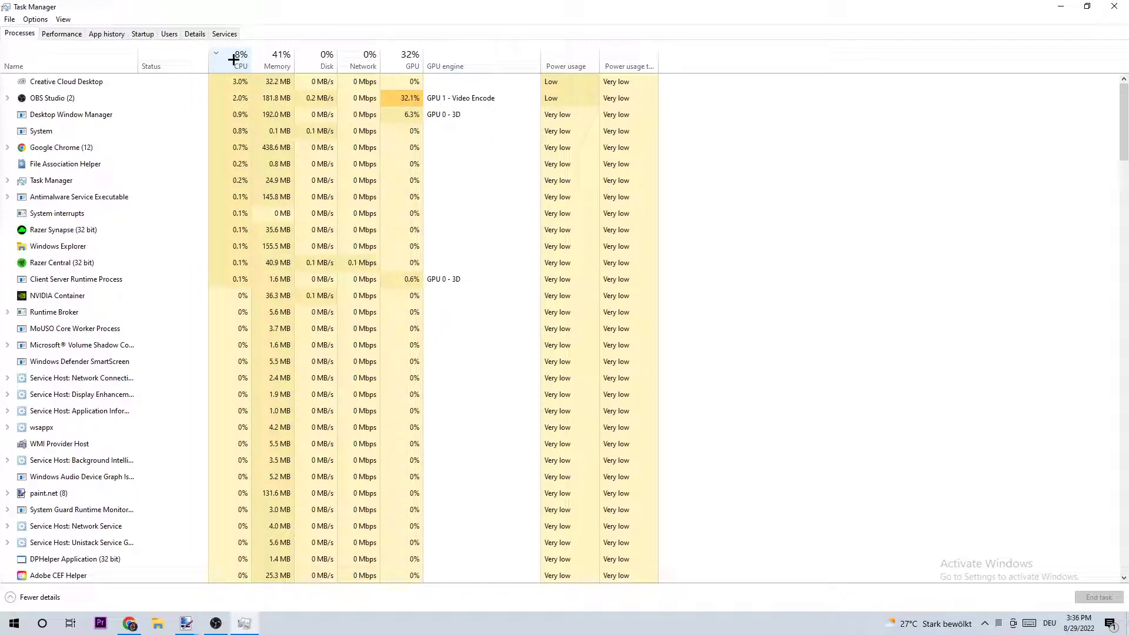
pyautogui.click(412, 55)
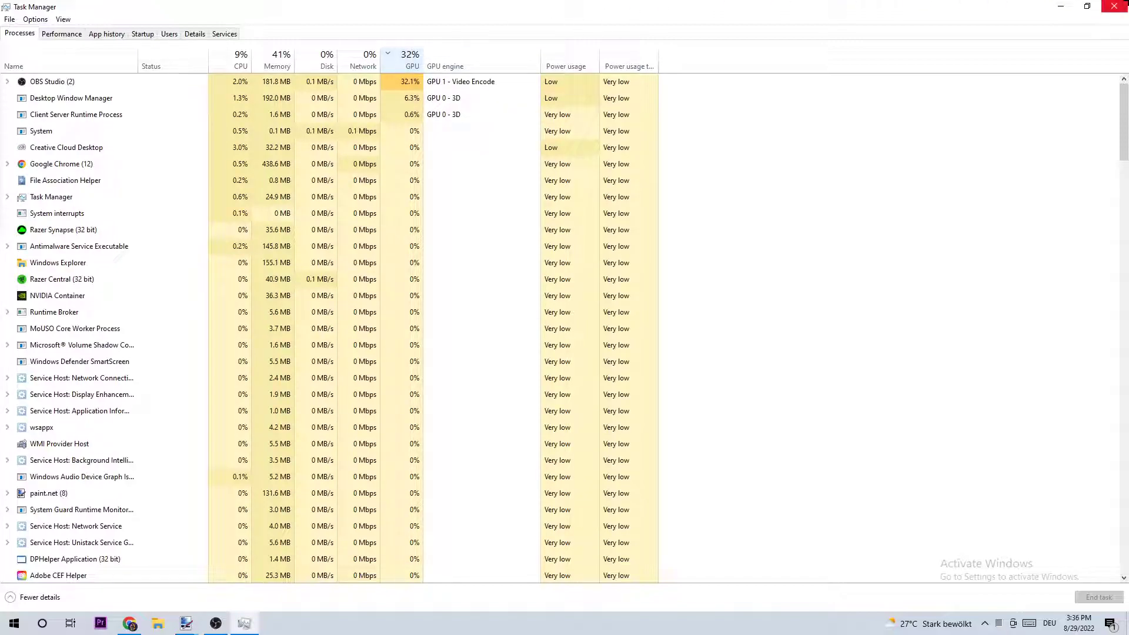
pyautogui.click(1115, 6)
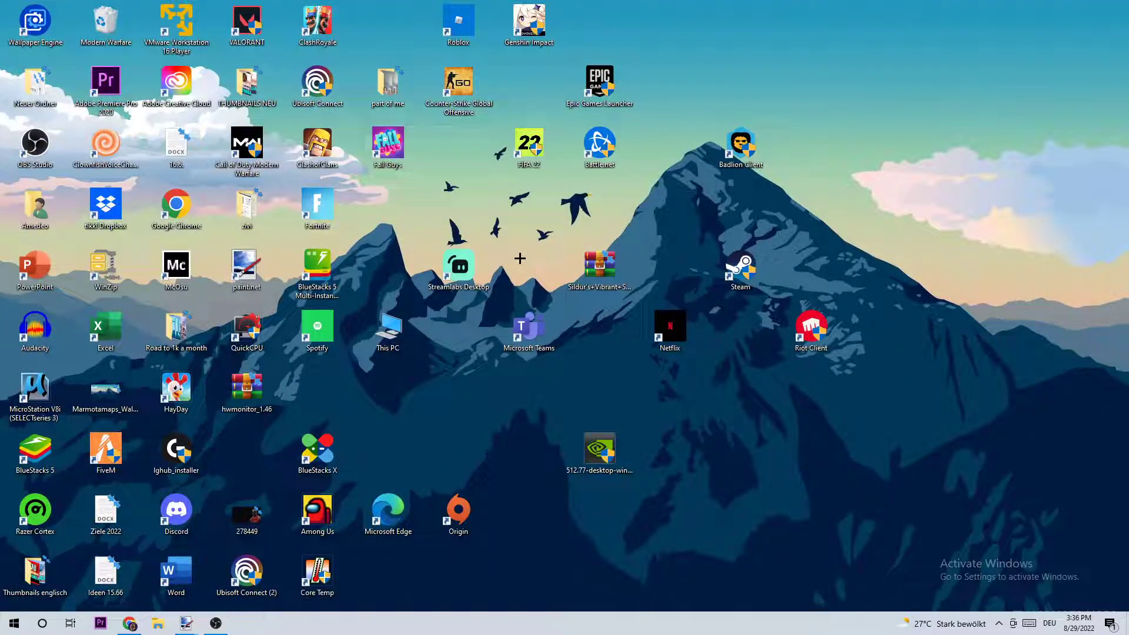